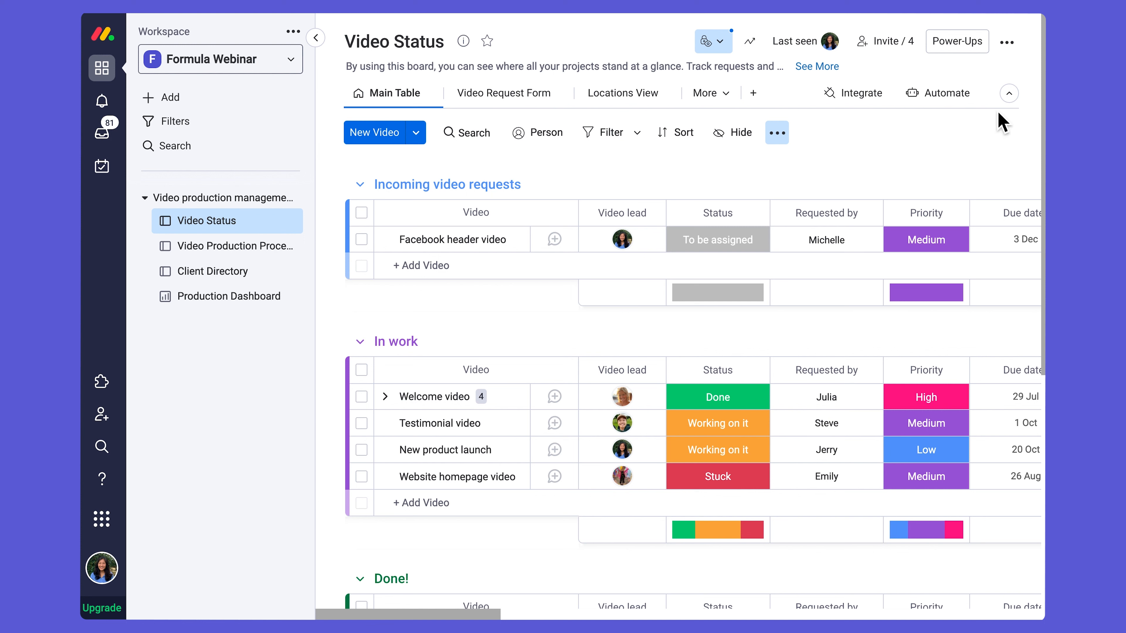
Step: Search the template center for "video pr" and open the Video production management template
left_click(179, 107)
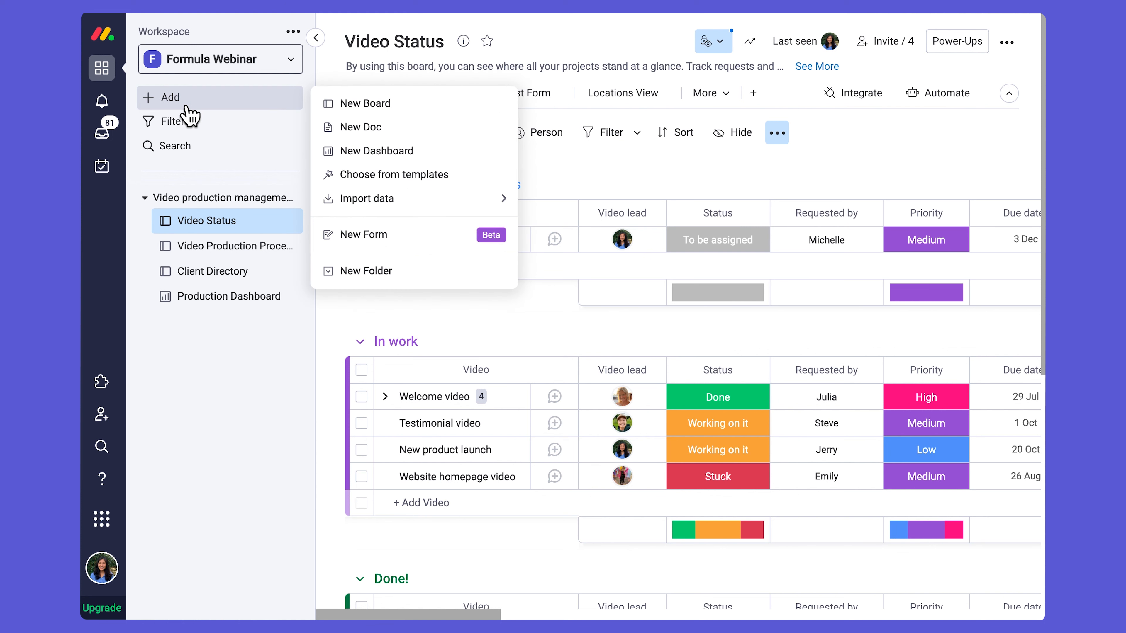
left_click(459, 183)
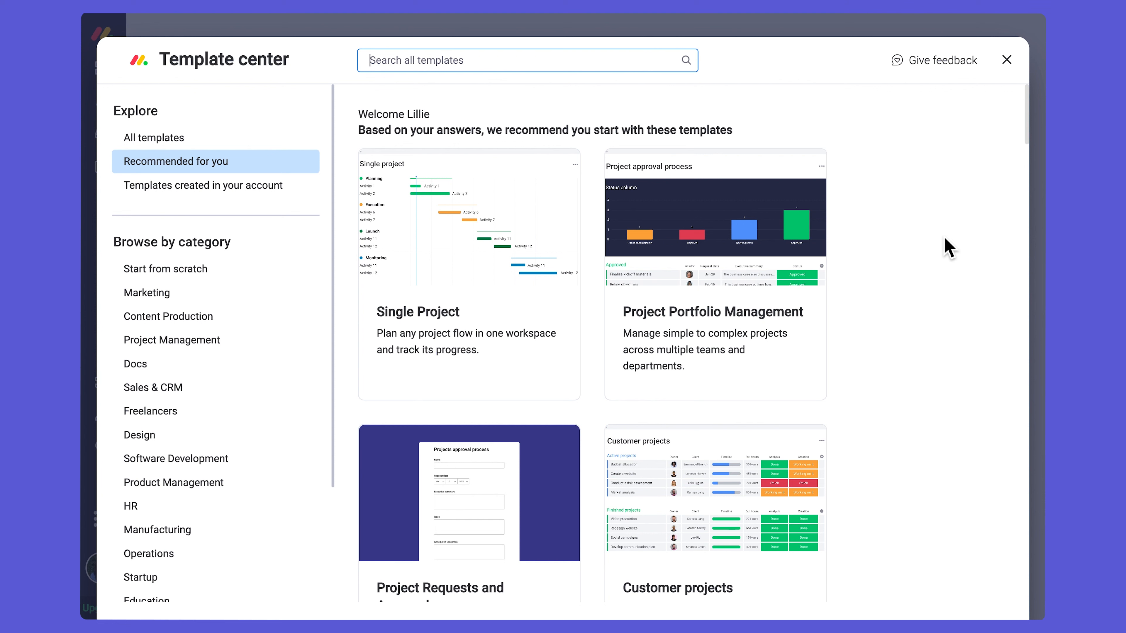
type("video pr")
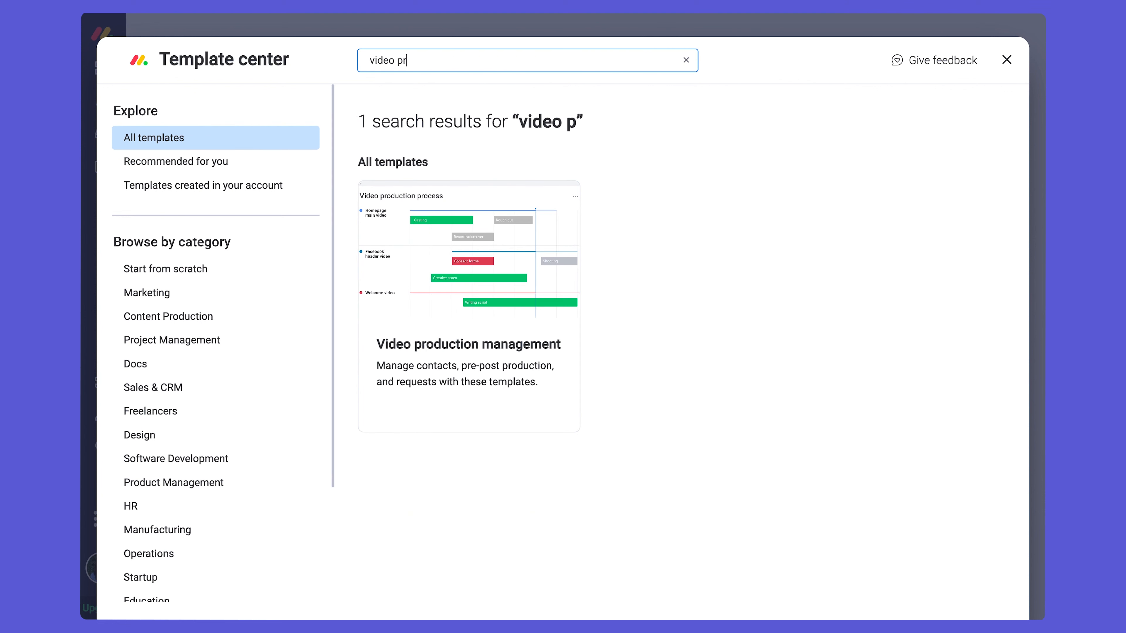
left_click(475, 395)
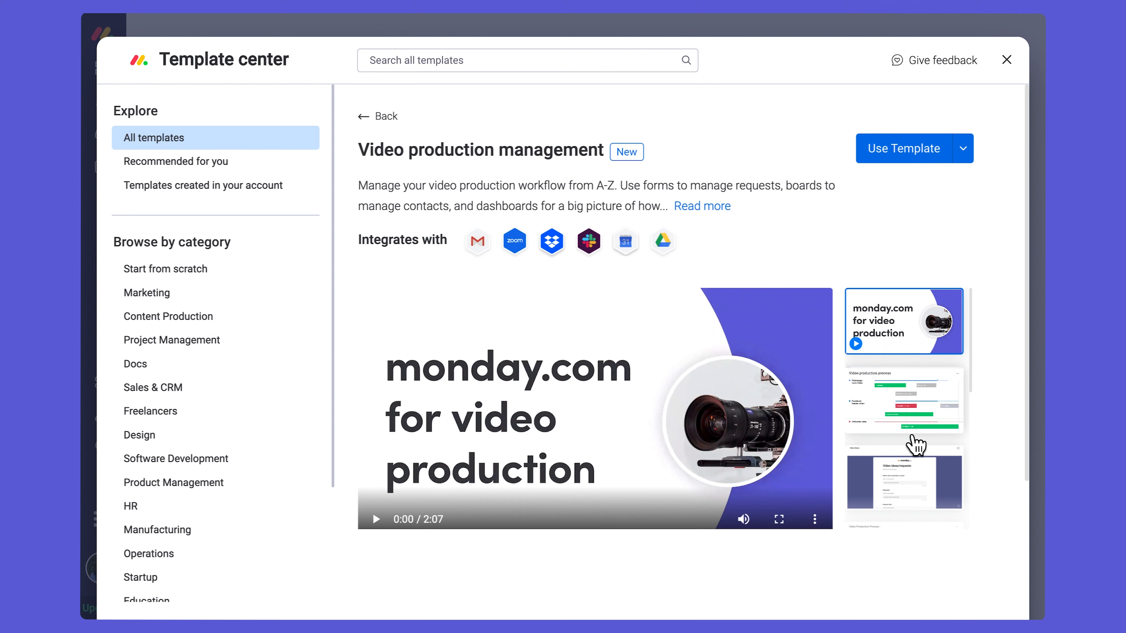
Step: Look through the preview images of the Video production management template and close the template center
scroll(905, 399, "down", 2)
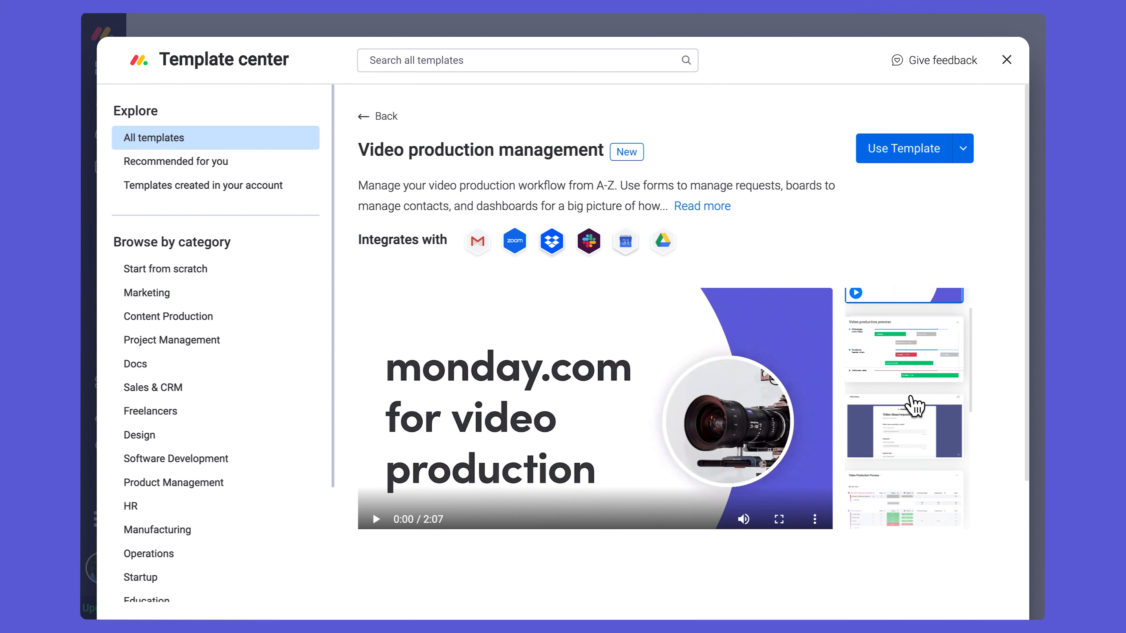
scroll(906, 394, "down", 8)
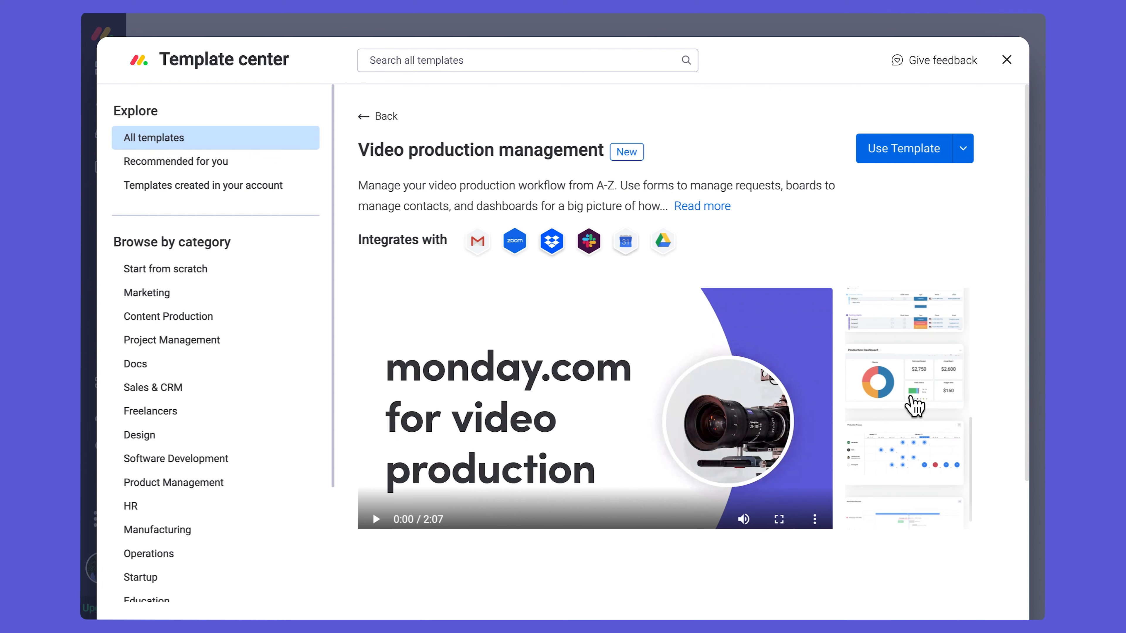
scroll(908, 426, "down", 2)
scroll(909, 431, "up", 3)
scroll(904, 432, "up", 5)
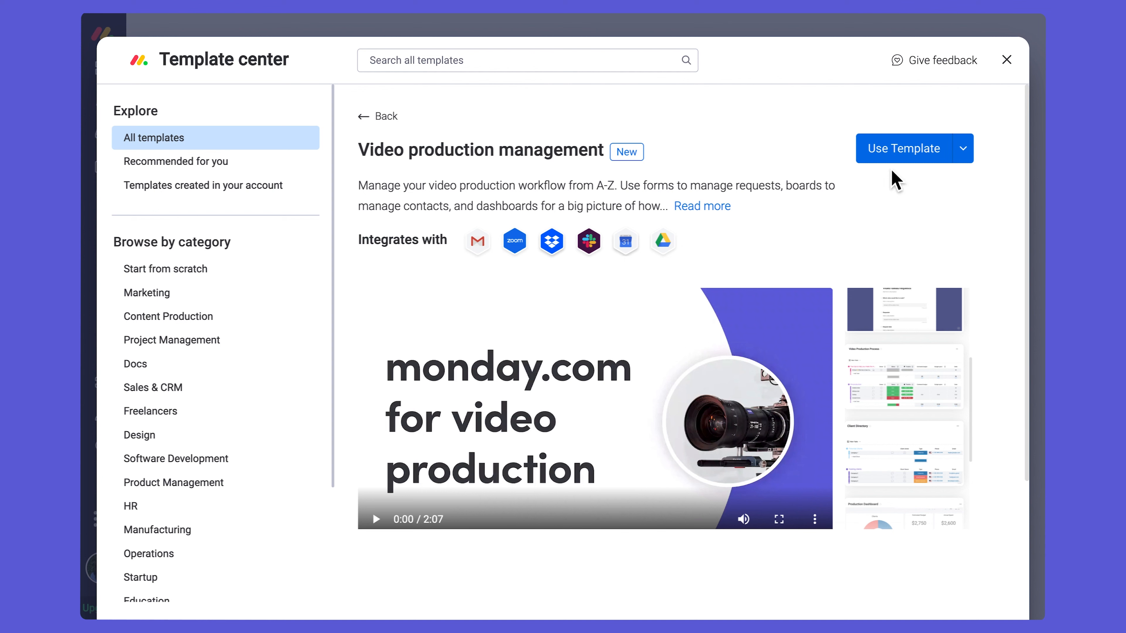
left_click(1007, 60)
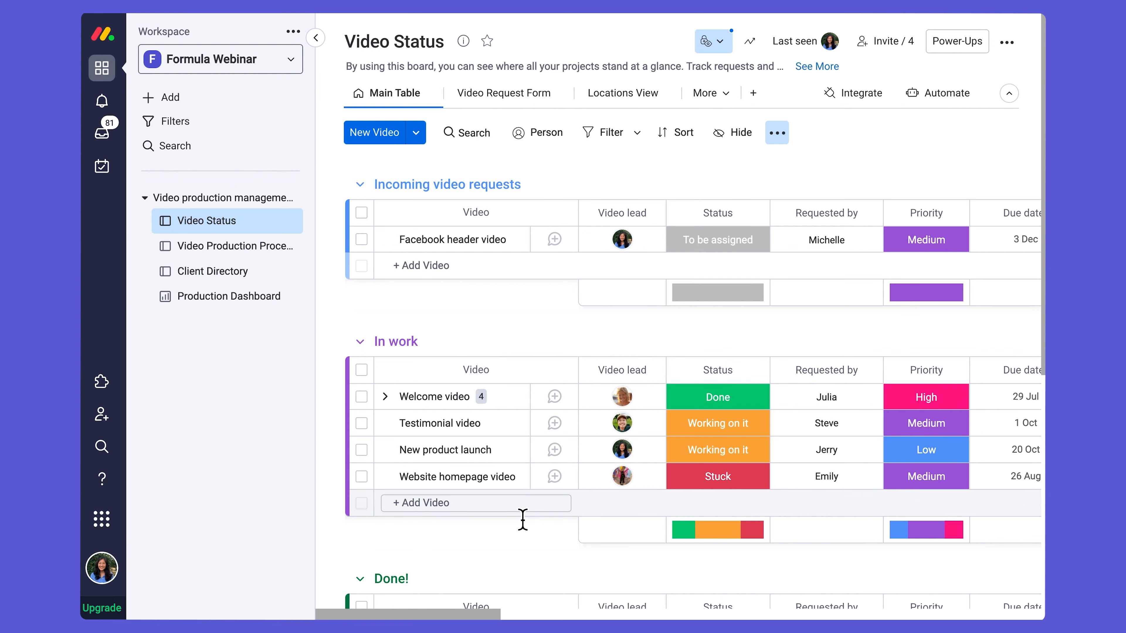
Step: Look over the groups of the Video Status board down to Stuck and collapse the workspace sidebar
scroll(519, 520, "down", 1)
scroll(519, 520, "up", 1)
scroll(519, 520, "down", 3)
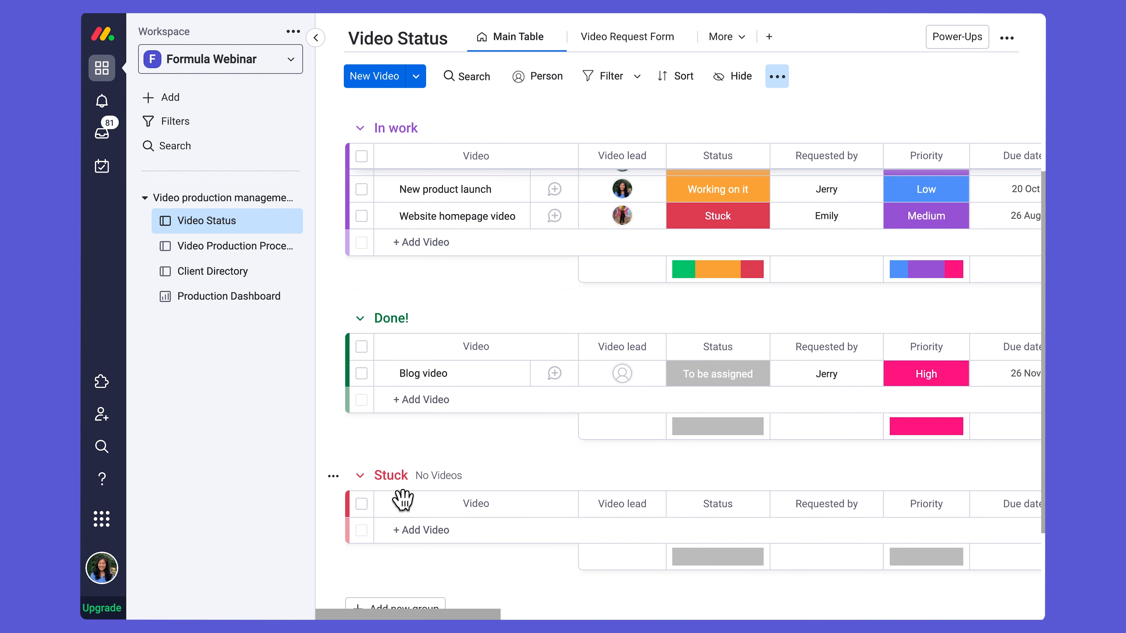
scroll(518, 443, "up", 5)
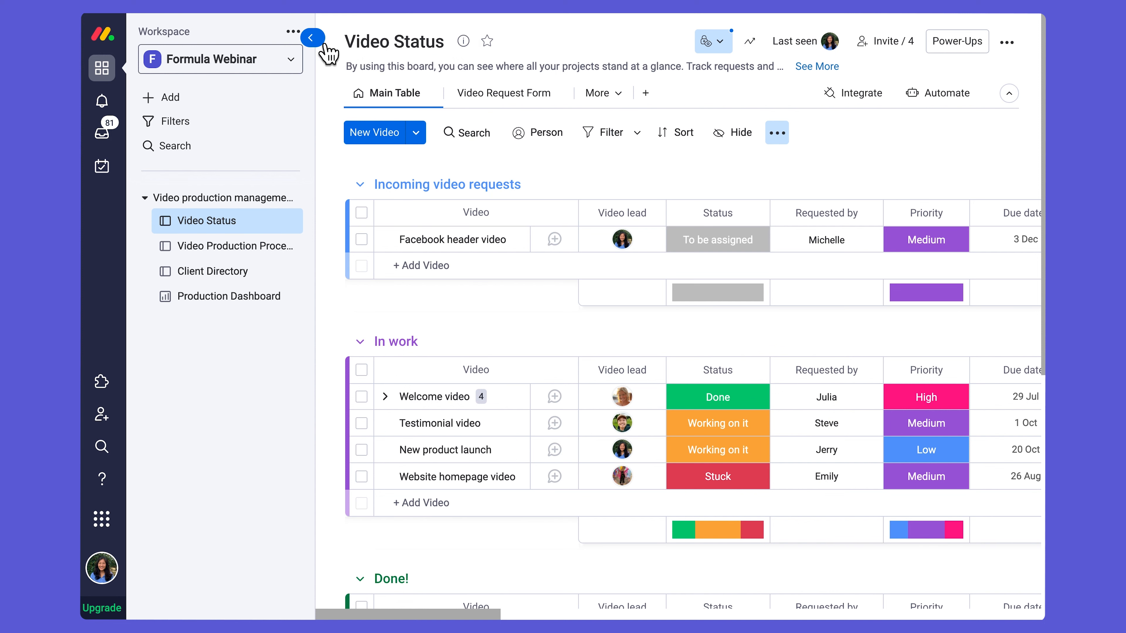
left_click(312, 38)
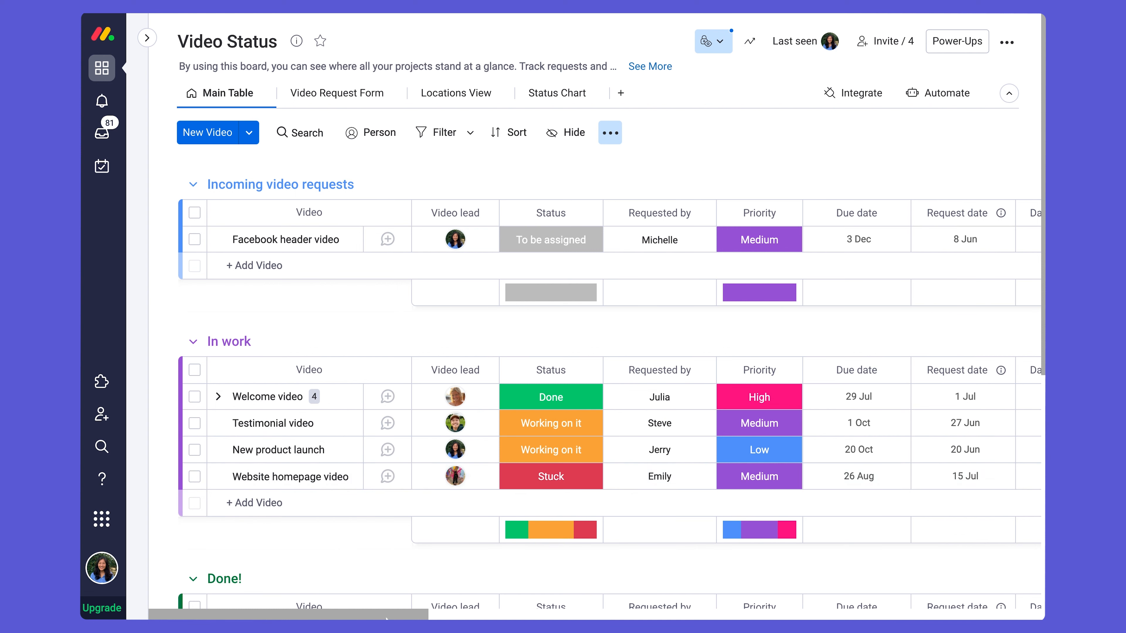
Step: Add a Formula column after the IF/SEARCH column of the Video Status board
left_click_drag(386, 617, 1003, 617)
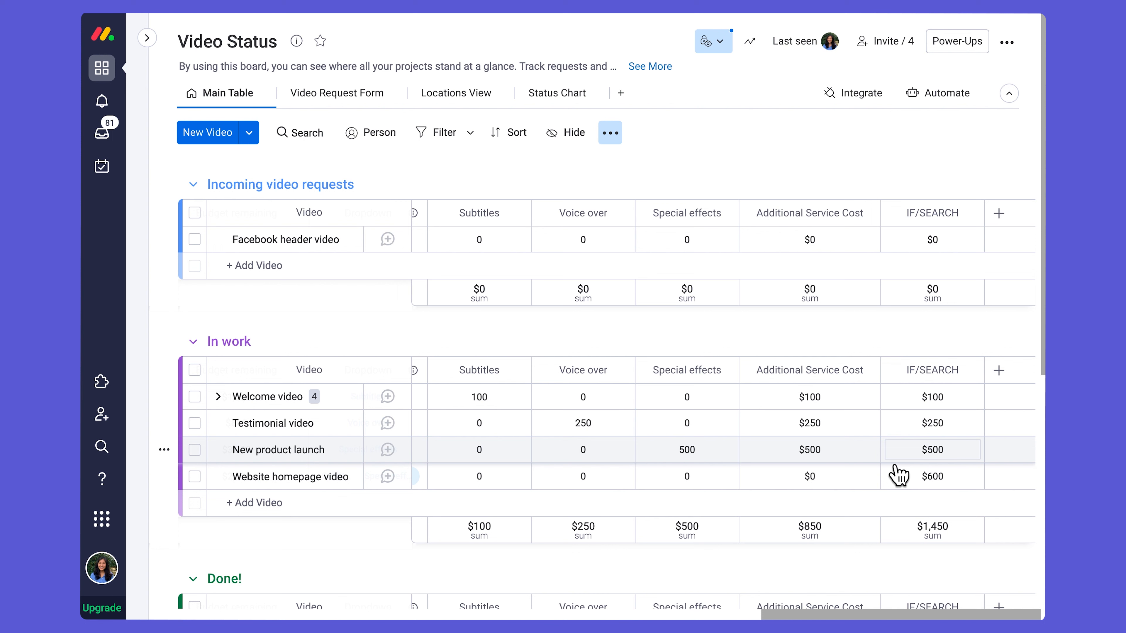
left_click(1003, 374)
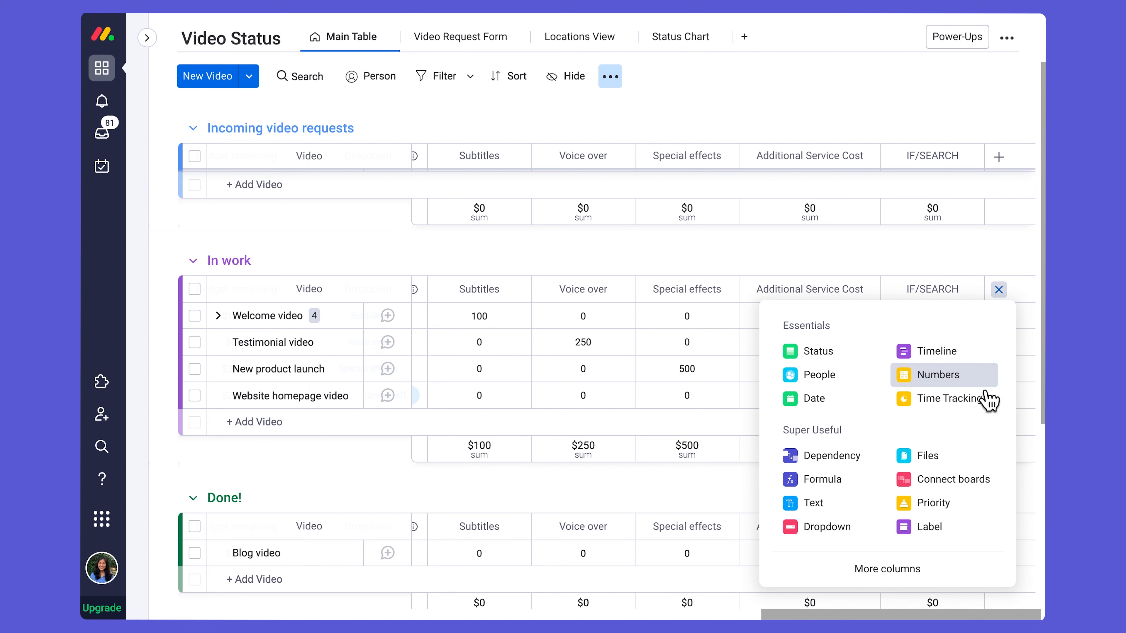
left_click(858, 490)
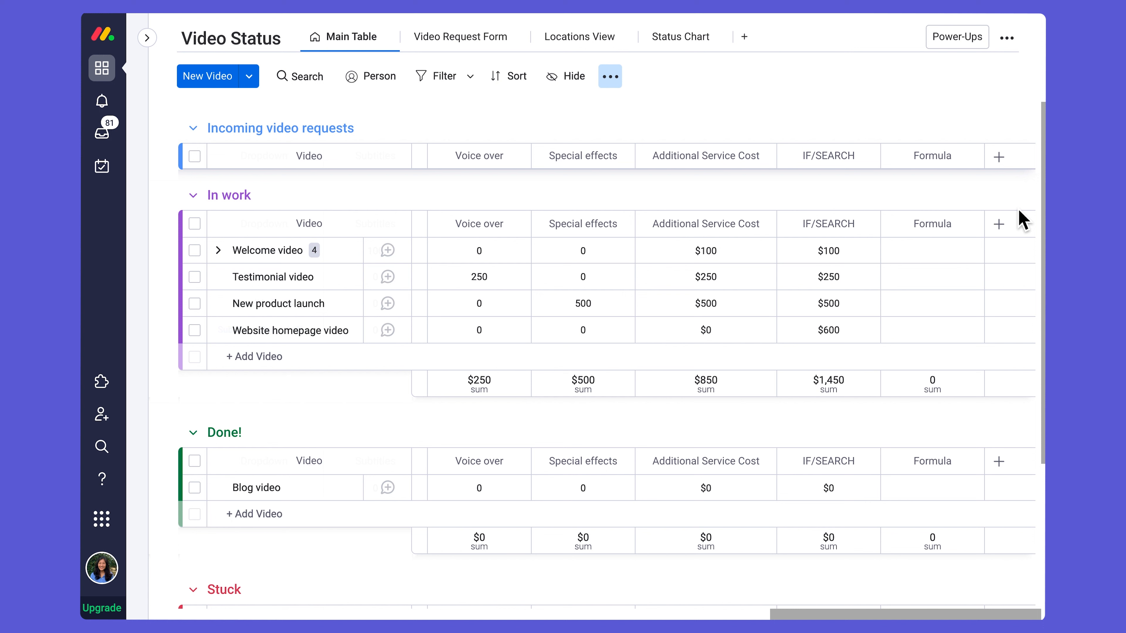
Step: Open the new Formula column's editor and examine the columns and functions it offers for building formulas
left_click(950, 290)
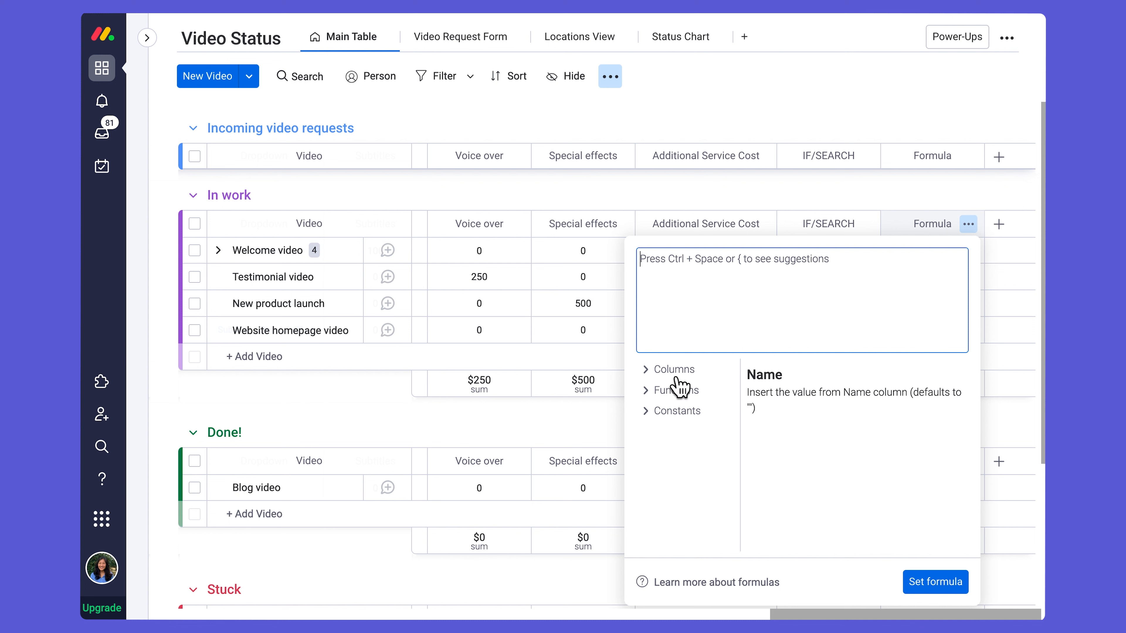
left_click(687, 373)
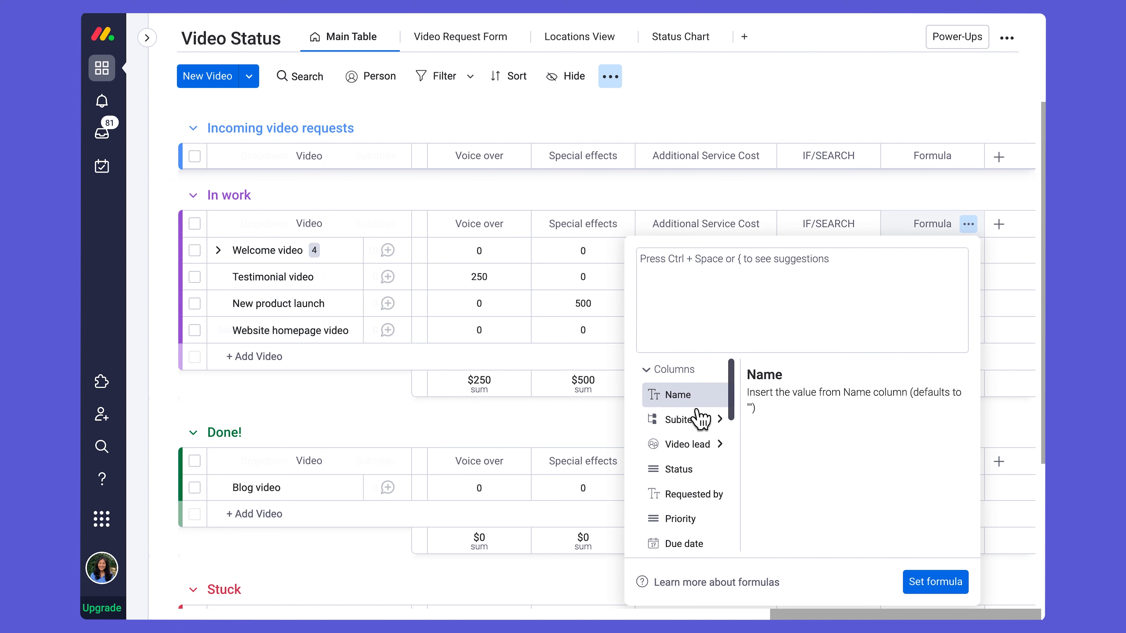
scroll(729, 510, "down", 2)
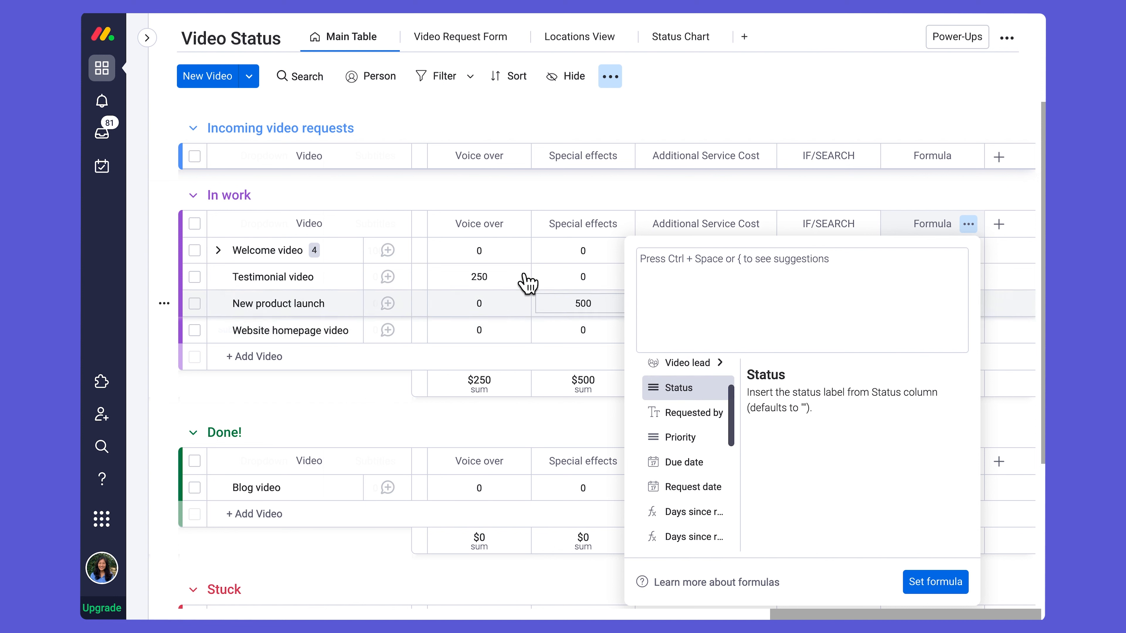
scroll(701, 488, "down", 5)
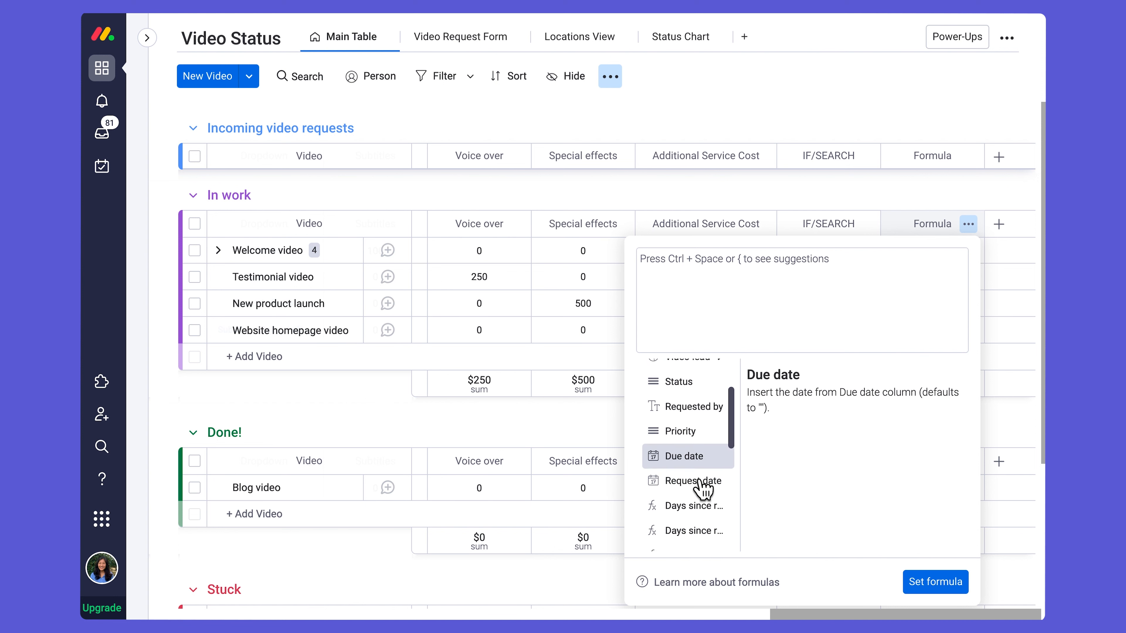
scroll(703, 488, "up", 7)
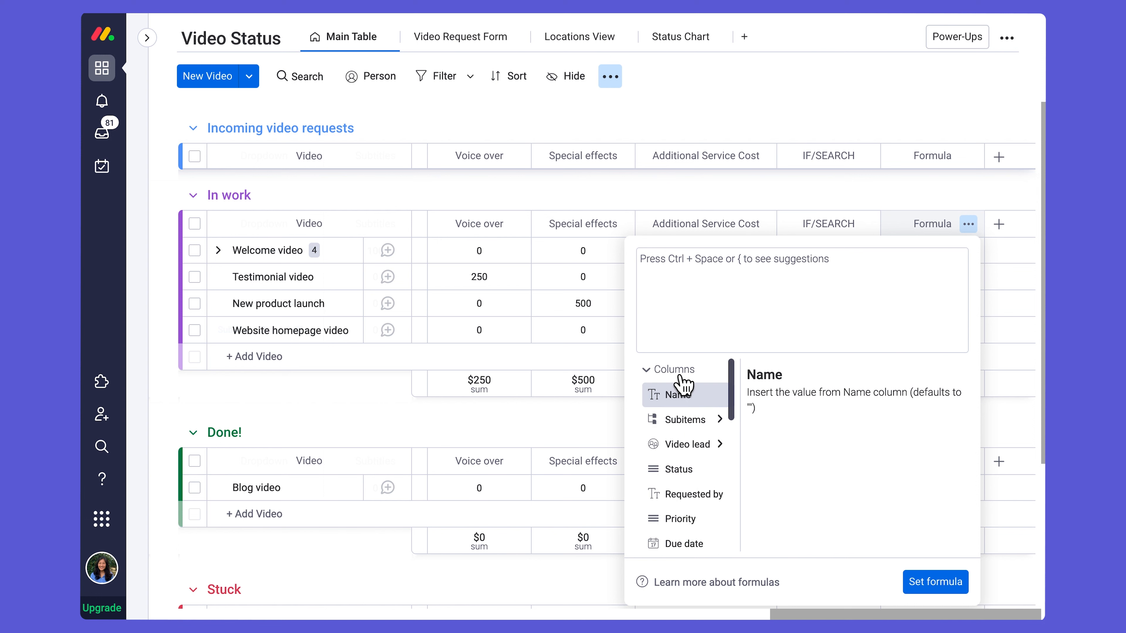
left_click(656, 370)
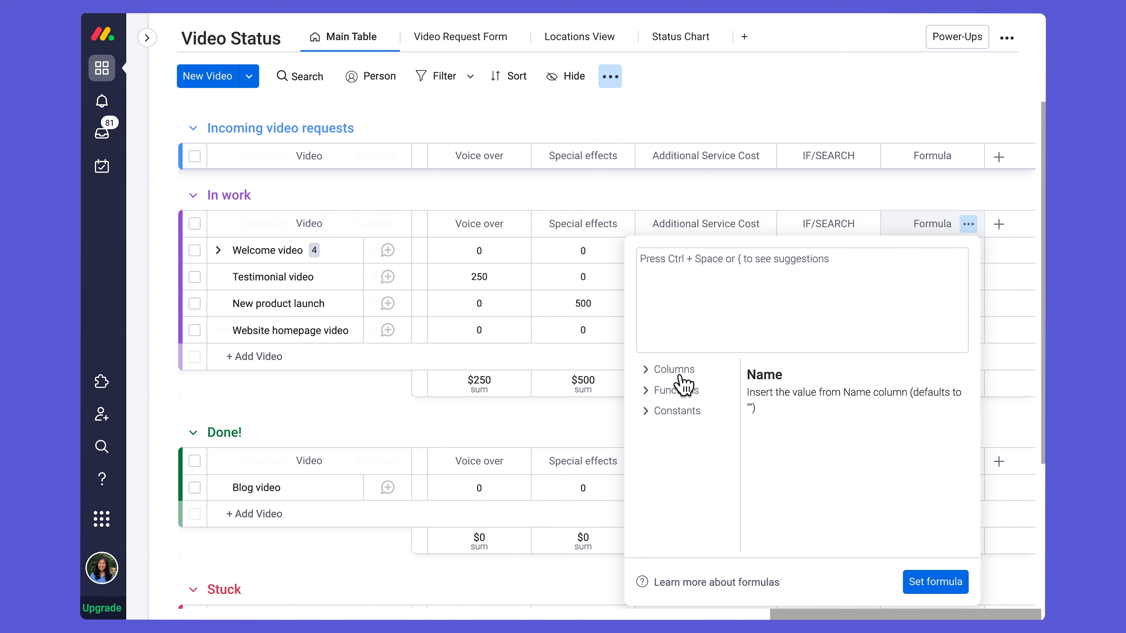
left_click(694, 400)
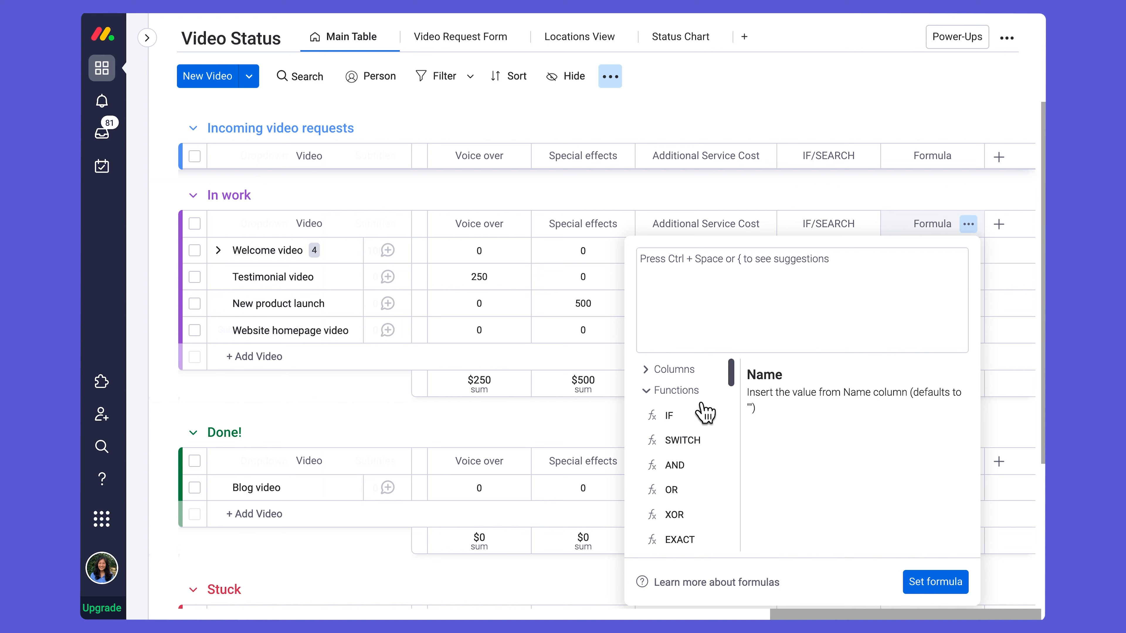
Step: Try the operators +, - and * one at a time in the formula editor, clear each, and close the editor
left_click(712, 309)
type("+")
key("BackSpace")
type("-")
key("BackSpace")
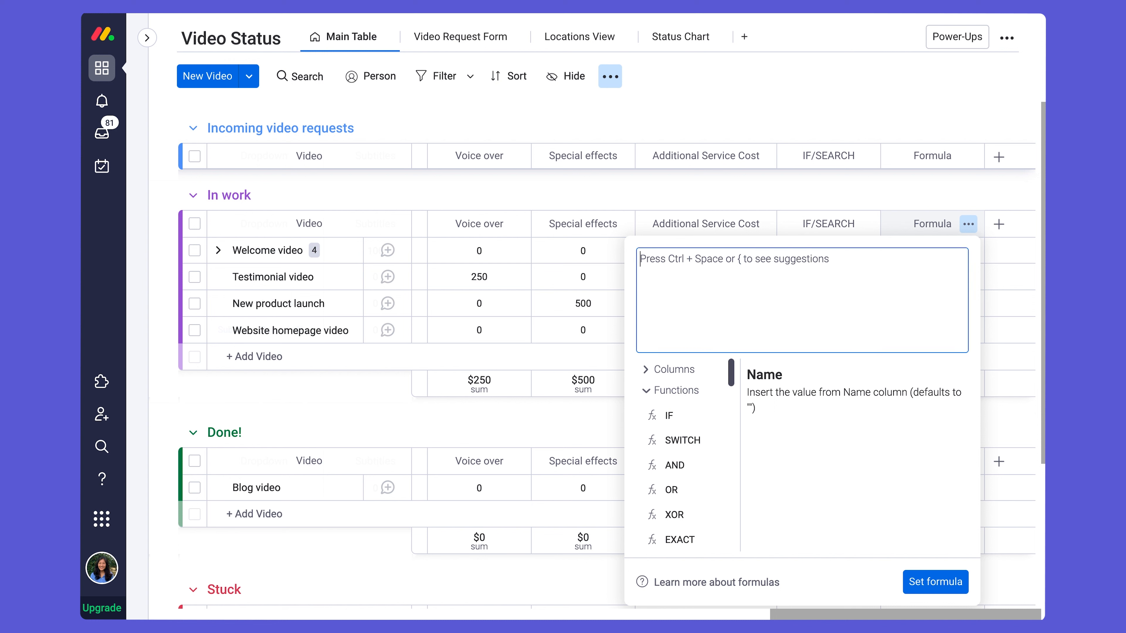
type("*")
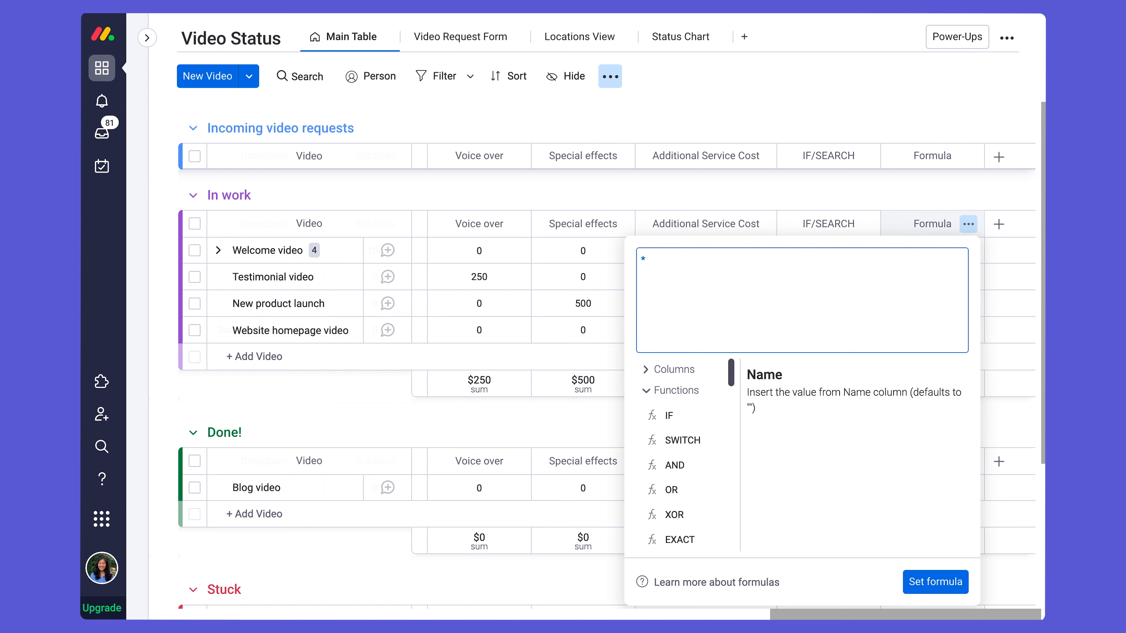
key("BackSpace")
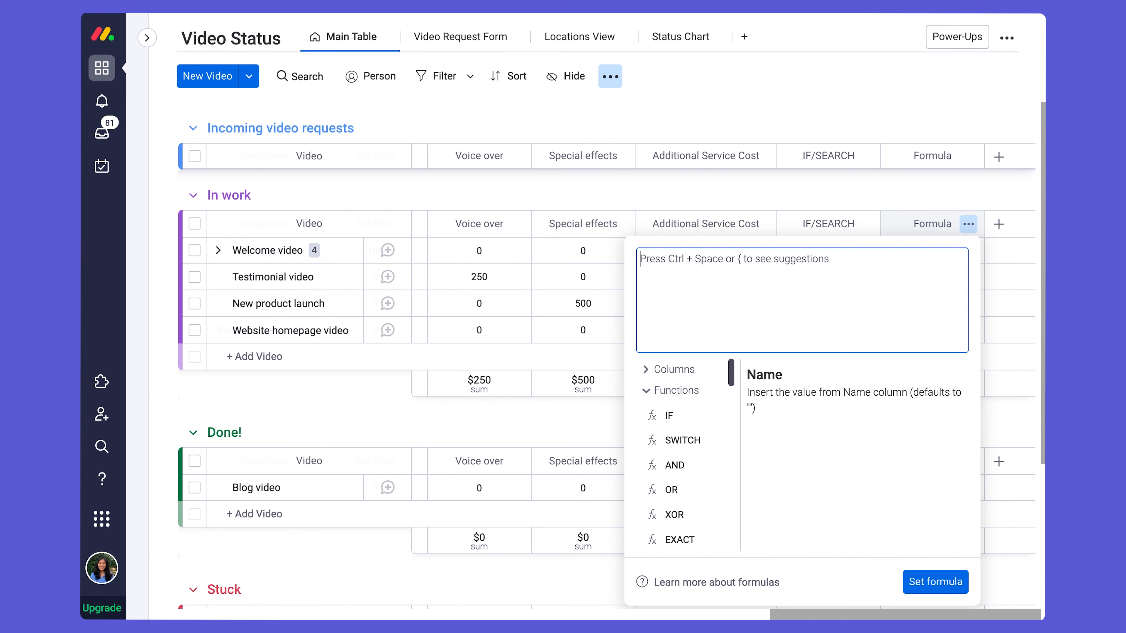
left_click(727, 205)
Step: Examine the formula behind the Budget remaining column for the In work videos and close its editor
left_click_drag(912, 615, 638, 616)
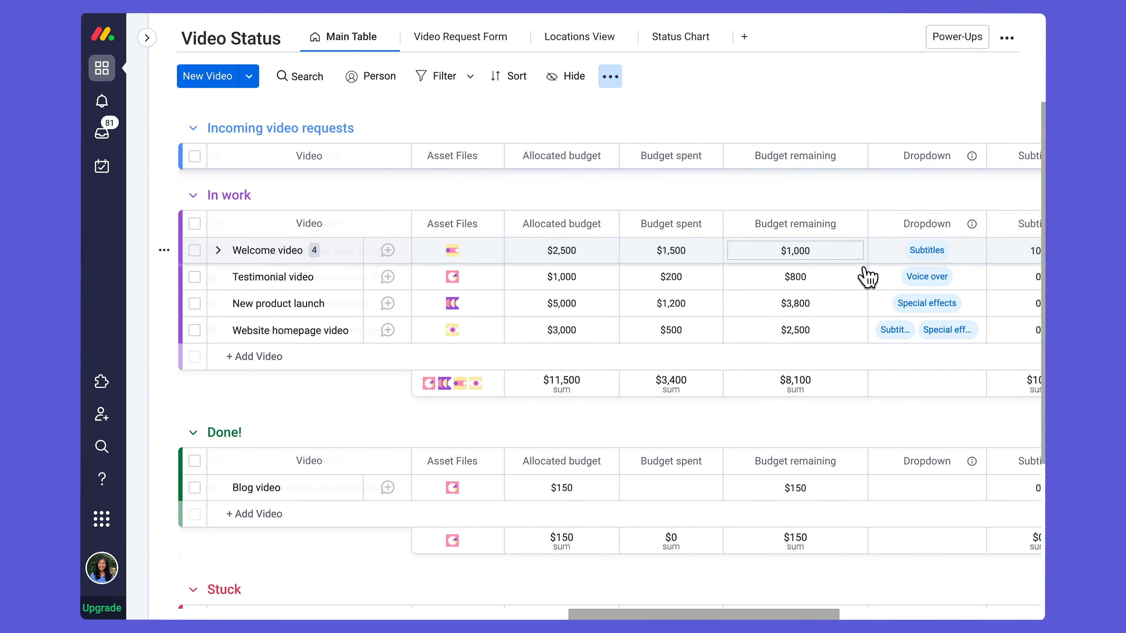
left_click(827, 262)
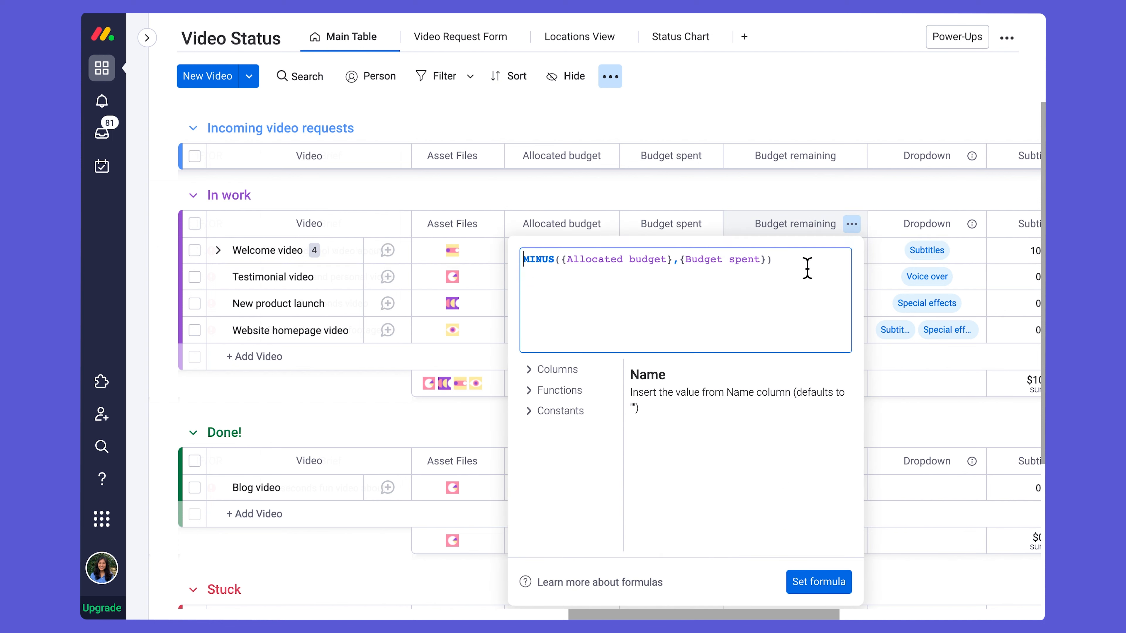
left_click(758, 207)
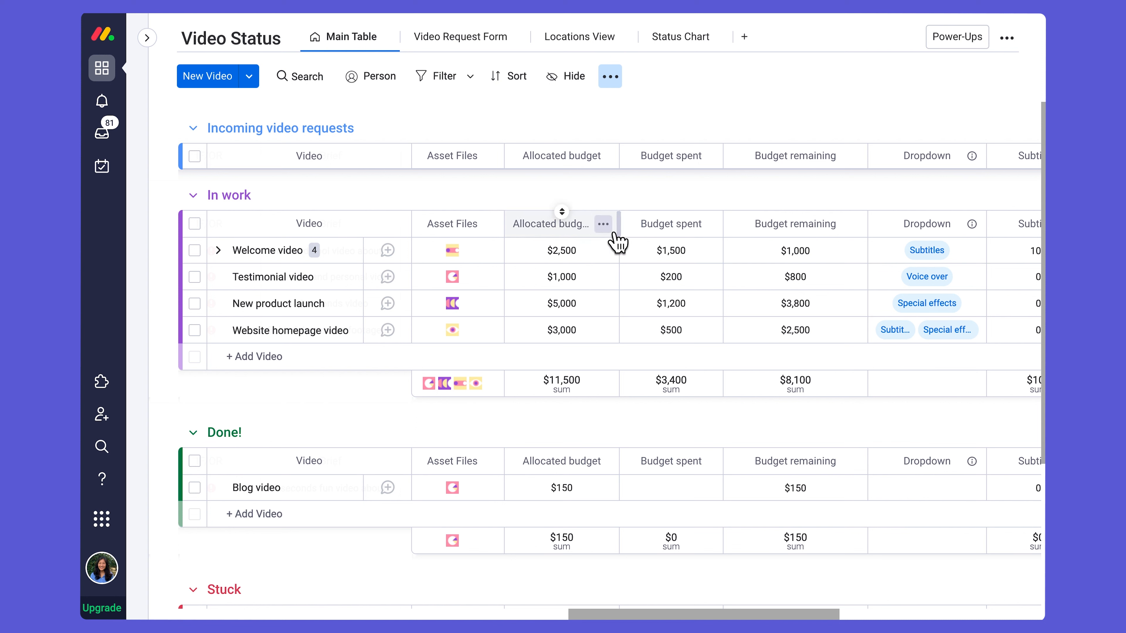
Step: Open the Allocated budget value of Website homepage video for editing
left_click(590, 333)
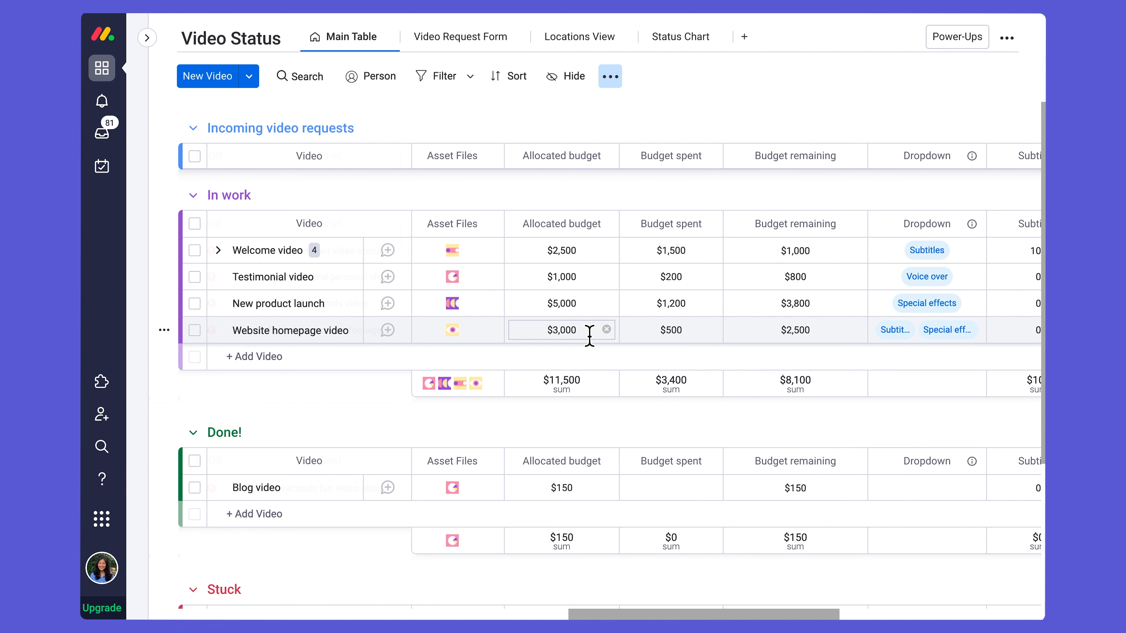